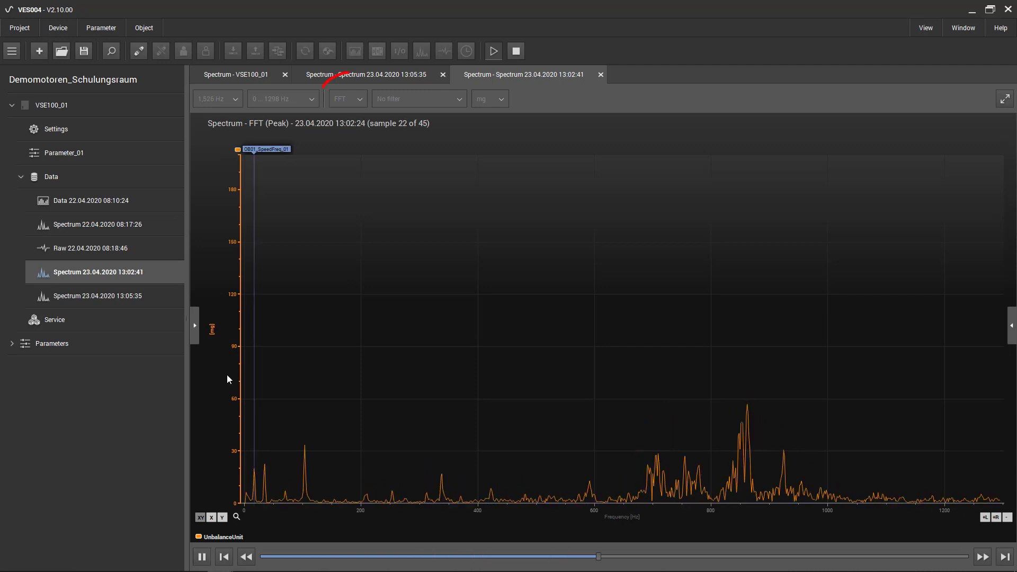
Switch to the RMTAcademy_exercises_raw_data project and reveal the Gearbox's Raw 2:15:35 PM record.
{"action": "left_click", "coordinate": [360, 77]}
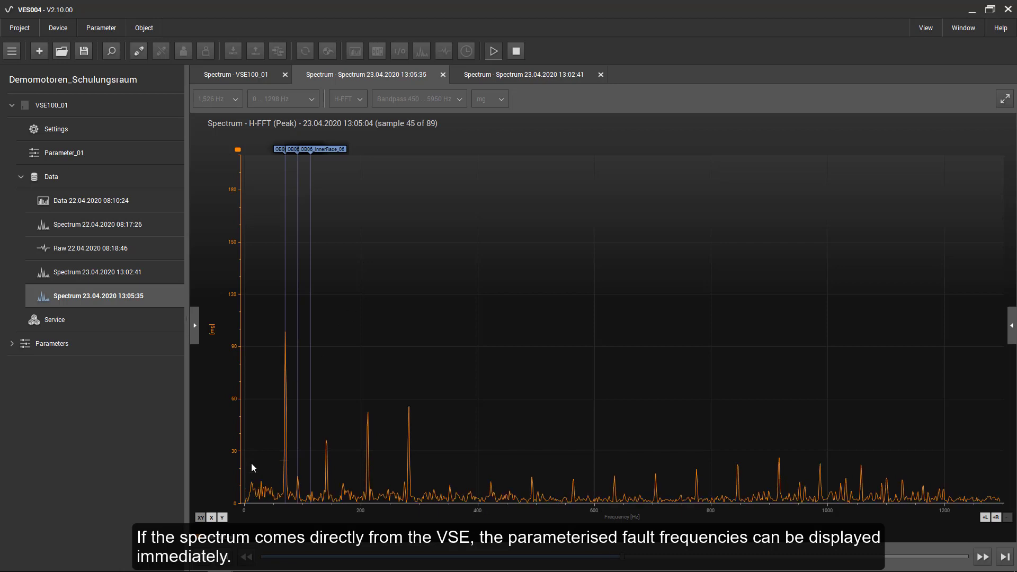
{"action": "scroll", "coordinate": [354, 473], "scroll_direction": "up", "scroll_amount": 5}
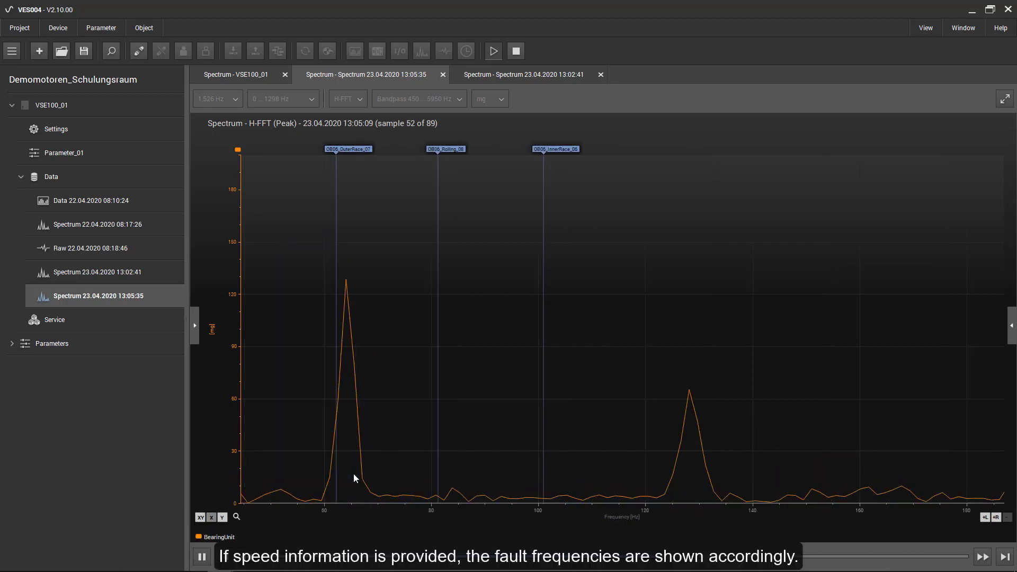
{"action": "right_click", "coordinate": [657, 224]}
{"action": "left_click", "coordinate": [676, 228]}
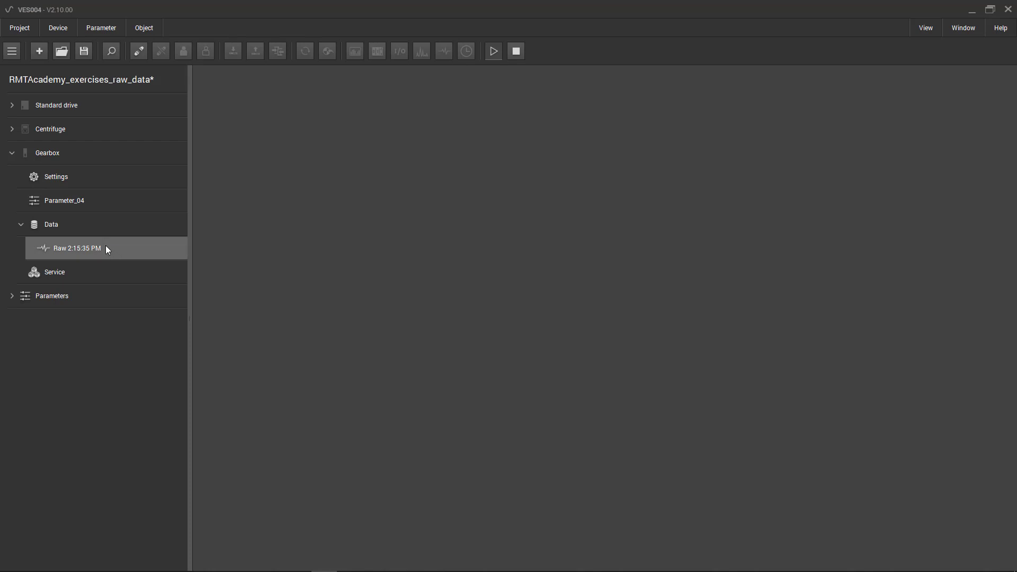
Show Raw 2:15:35 PM as a spectrum, zoomed to about 0–1550 Hz, played to sample 9.
{"action": "right_click", "coordinate": [109, 247]}
{"action": "left_click", "coordinate": [133, 283]}
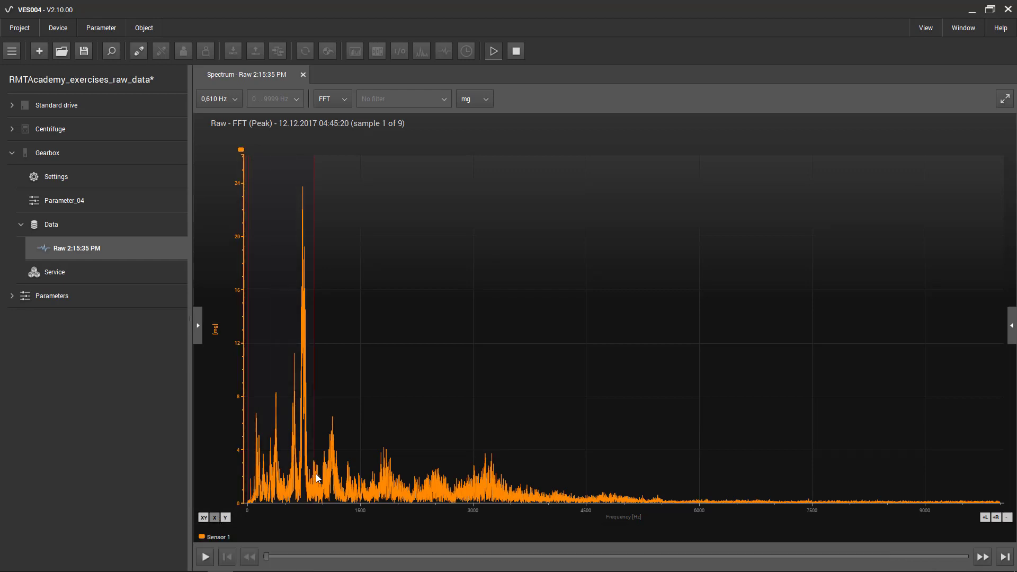
{"action": "left_click_drag", "start_coordinate": [365, 482], "coordinate": [365, 481]}
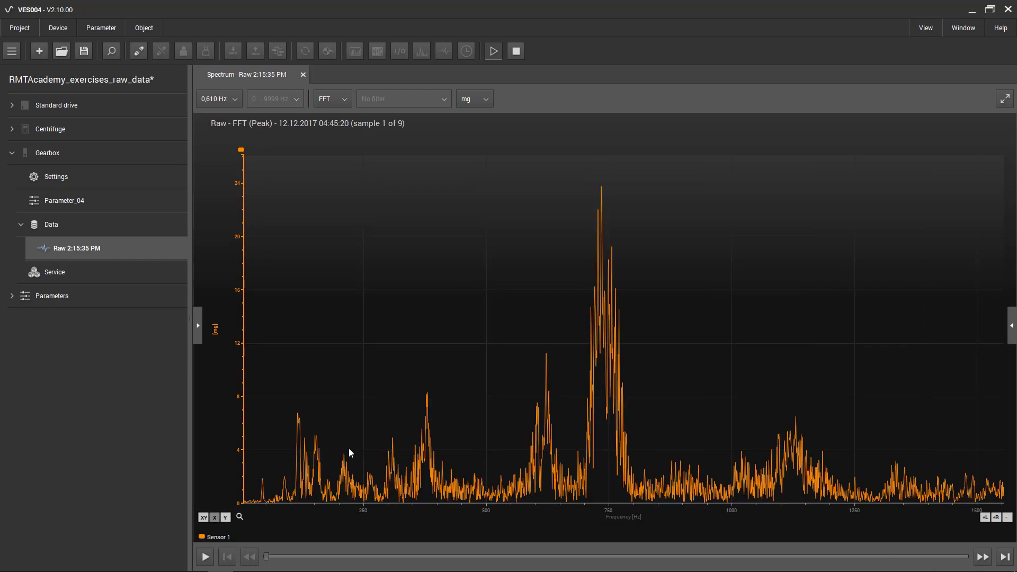
{"action": "left_click", "coordinate": [205, 556]}
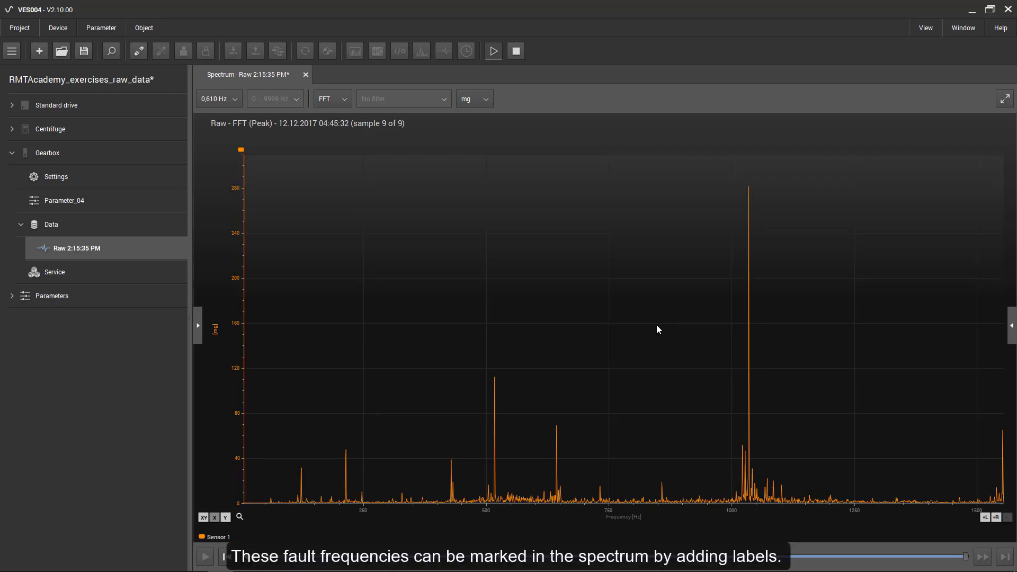
Add three label markers to the spectrum.
{"action": "right_click", "coordinate": [594, 301]}
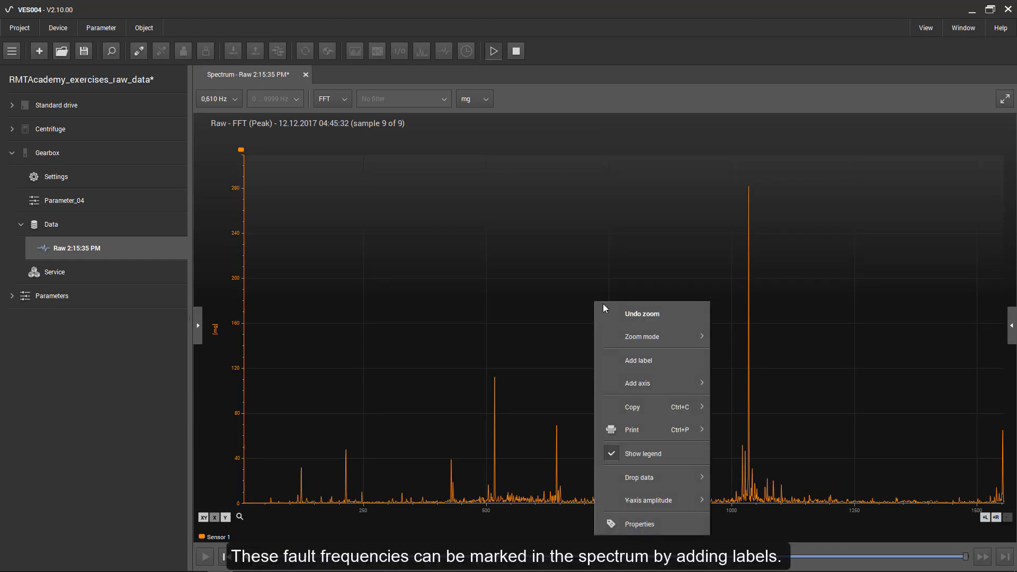
{"action": "left_click", "coordinate": [633, 356]}
{"action": "right_click", "coordinate": [627, 327]}
{"action": "left_click", "coordinate": [673, 386]}
{"action": "right_click", "coordinate": [654, 310]}
{"action": "left_click", "coordinate": [687, 371]}
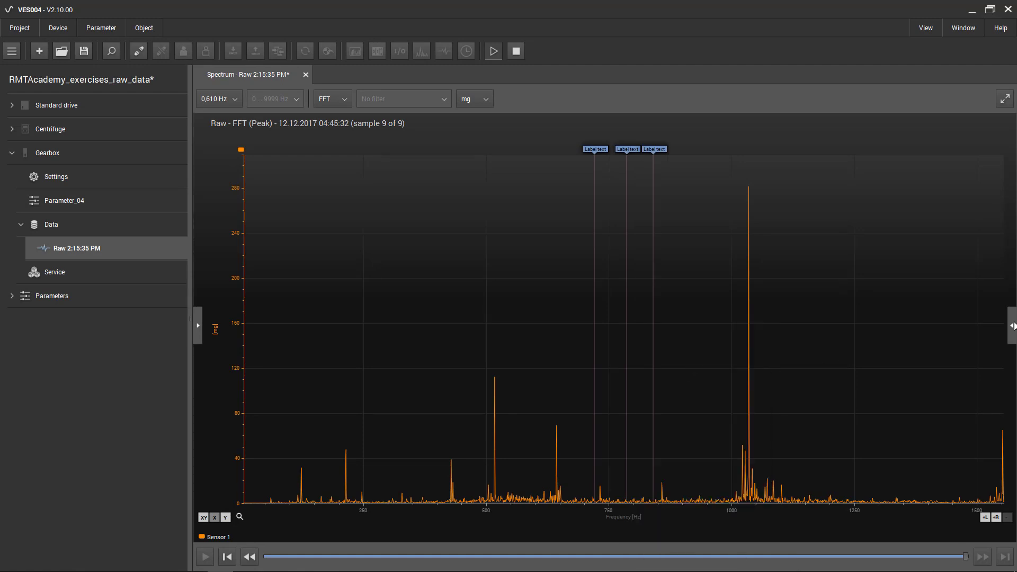
Name the first label IN/P1 and place it at 519,75 Hz.
{"action": "left_click", "coordinate": [1011, 325]}
{"action": "left_click", "coordinate": [546, 150]}
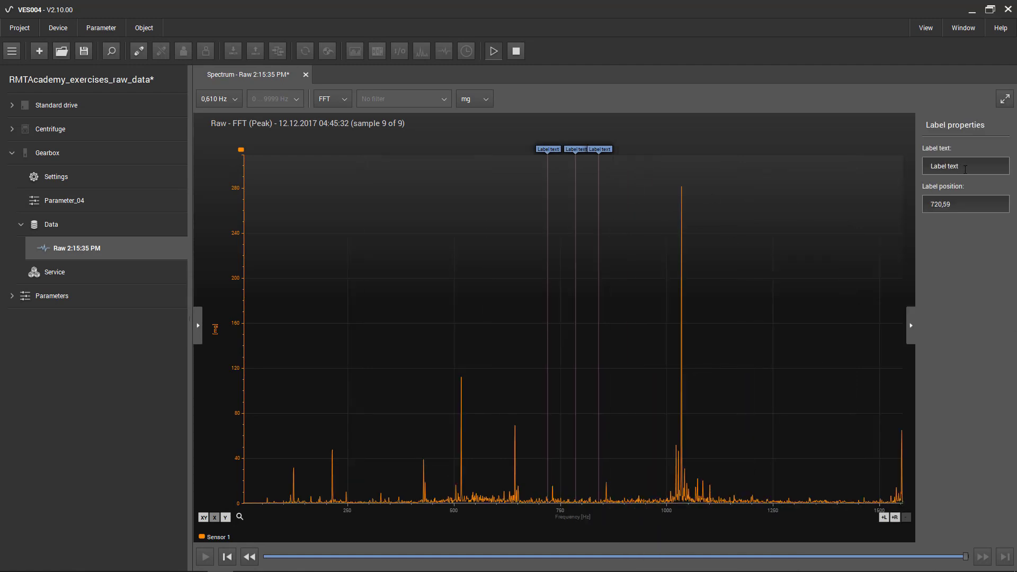
{"action": "key", "text": "BackSpace"}
{"action": "key", "text": "BackSpace"}
{"action": "key", "text": "BackSpace"}
{"action": "key", "text": "BackSpace"}
{"action": "key", "text": "BackSpace"}
{"action": "key", "text": "BackSpace"}
{"action": "key", "text": "BackSpace"}
{"action": "key", "text": "BackSpace"}
{"action": "key", "text": "BackSpace"}
{"action": "key", "text": "BackSpace"}
{"action": "type", "text": "IN/P1"}
{"action": "left_click_drag", "start_coordinate": [955, 210], "coordinate": [925, 207]}
{"action": "type", "text": "519"}
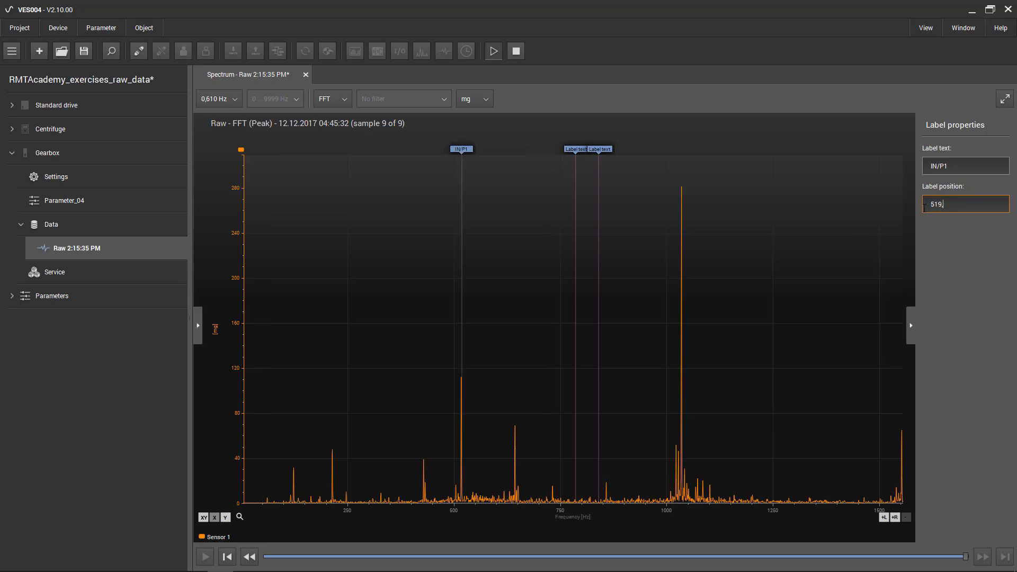
{"action": "type", "text": ",75"}
Name the second label P1/P2 and place it at 215,22 Hz.
{"action": "left_click", "coordinate": [585, 161]}
{"action": "triple_click", "coordinate": [927, 166]}
{"action": "type", "text": "P1/P2"}
{"action": "left_click", "coordinate": [949, 203]}
{"action": "left_click_drag", "start_coordinate": [949, 203], "coordinate": [931, 202]}
{"action": "type", "text": "215,22"}
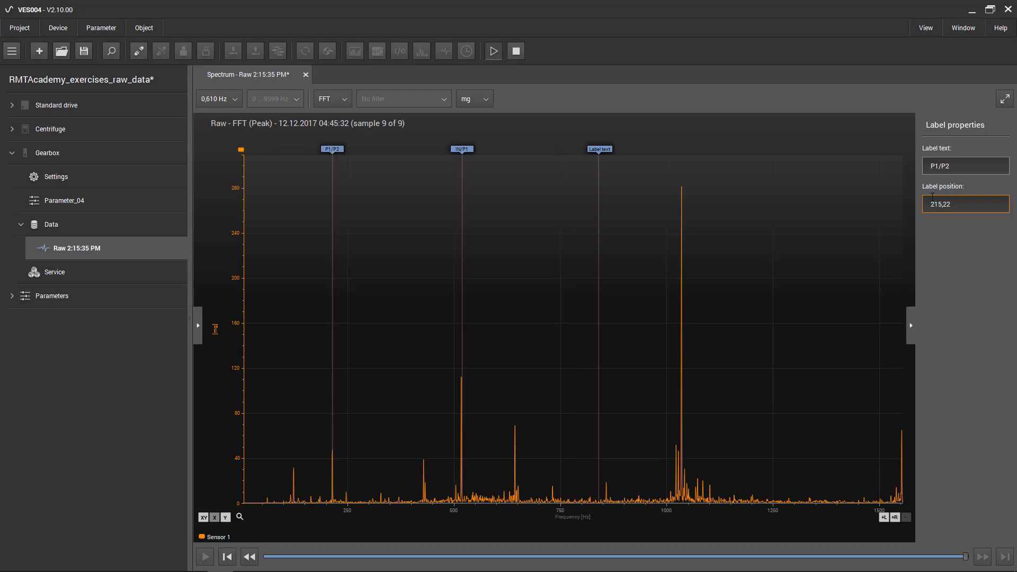
Name the third label P2/OUT and place it at 62,04 Hz.
{"action": "left_click", "coordinate": [609, 150]}
{"action": "left_click_drag", "start_coordinate": [962, 166], "coordinate": [886, 166]}
{"action": "type", "text": "P2/OUT"}
{"action": "left_click", "coordinate": [949, 202]}
{"action": "left_click_drag", "start_coordinate": [949, 204], "coordinate": [916, 195]}
{"action": "type", "text": "62,04"}
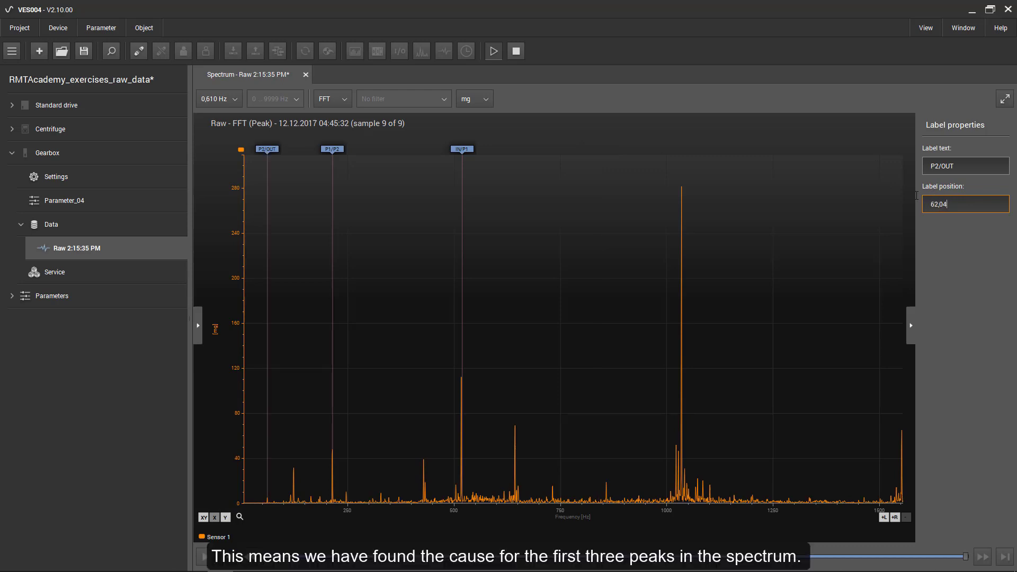
Turn off amplitude auto-scaling and fix the upper limit at 200 mg.
{"action": "left_click", "coordinate": [240, 234]}
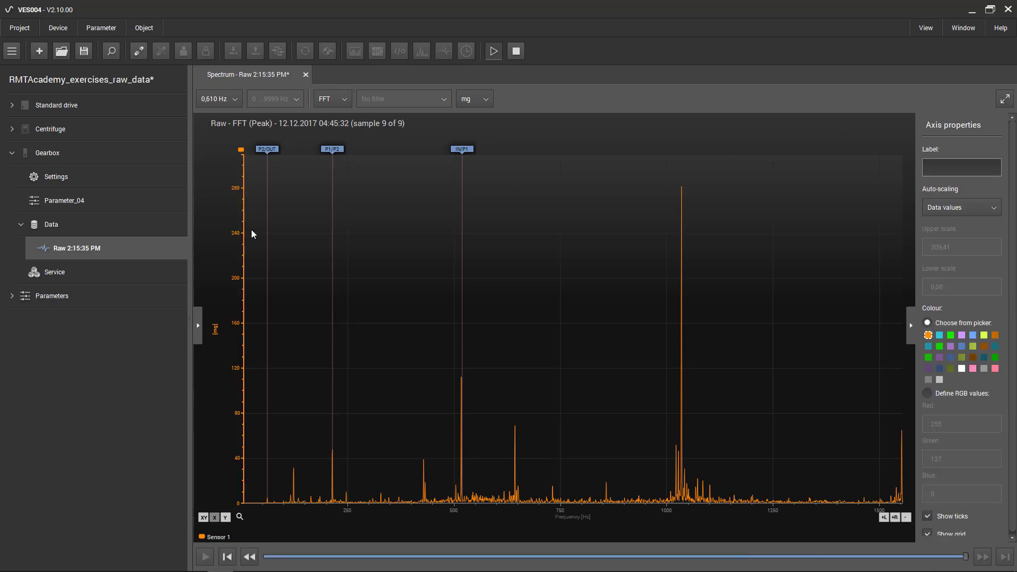
{"action": "left_click", "coordinate": [972, 209]}
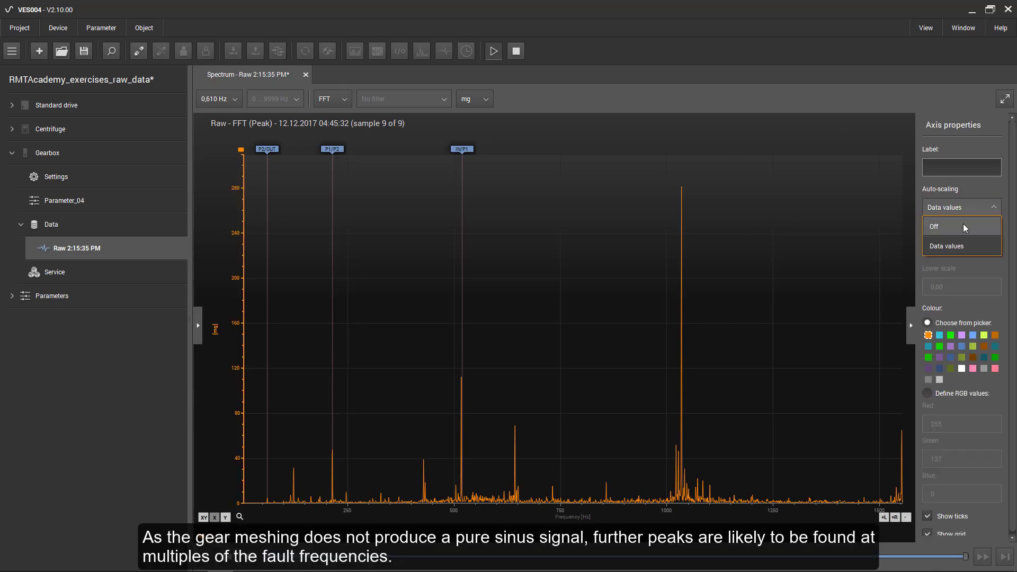
{"action": "left_click", "coordinate": [963, 223]}
{"action": "left_click", "coordinate": [959, 248]}
{"action": "type", "text": "200"}
{"action": "key", "text": "Return"}
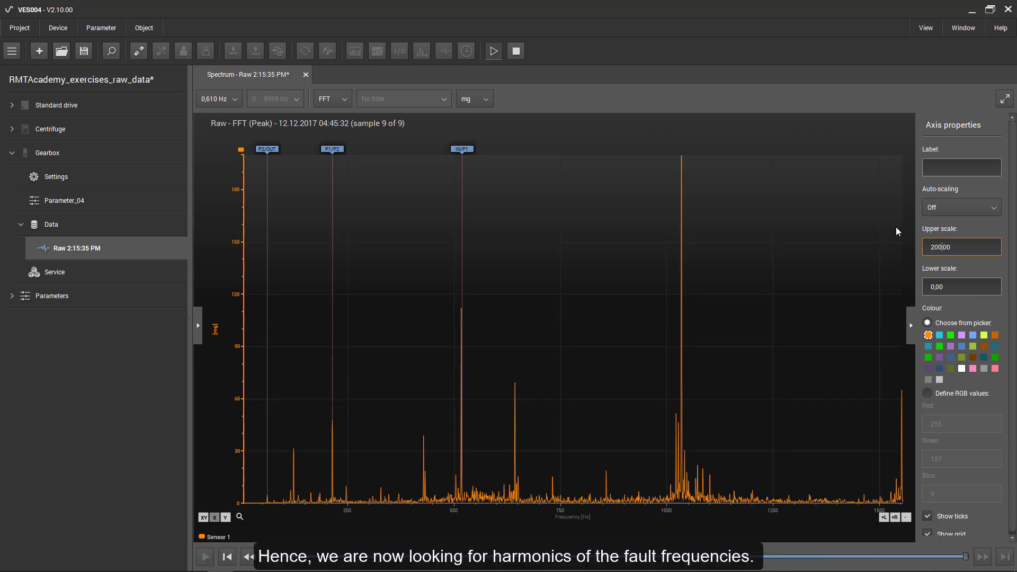
{"action": "left_click", "coordinate": [911, 311]}
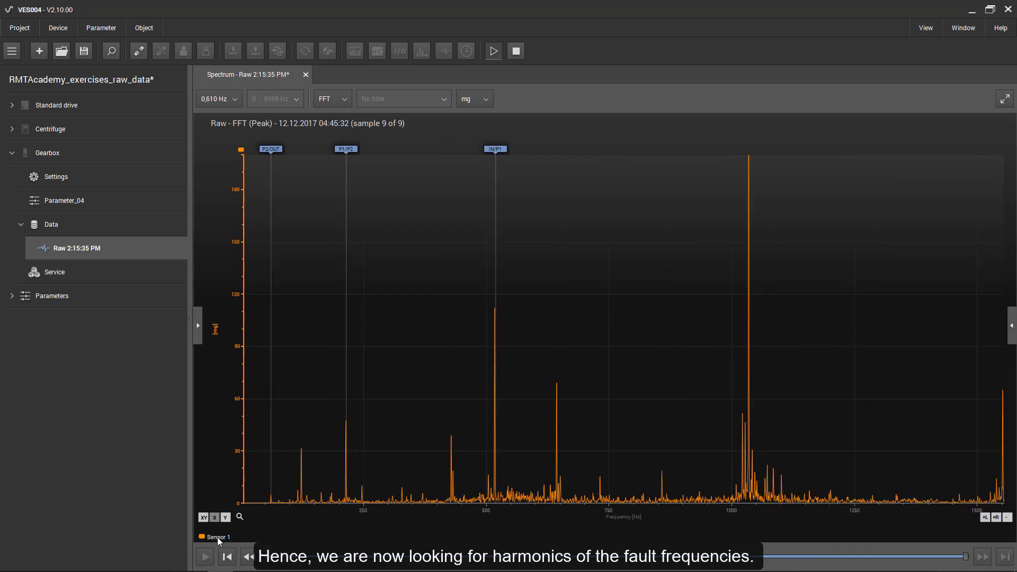
Try harmonic cursors on the P2/OUT peak, then remove them.
{"action": "right_click", "coordinate": [215, 539]}
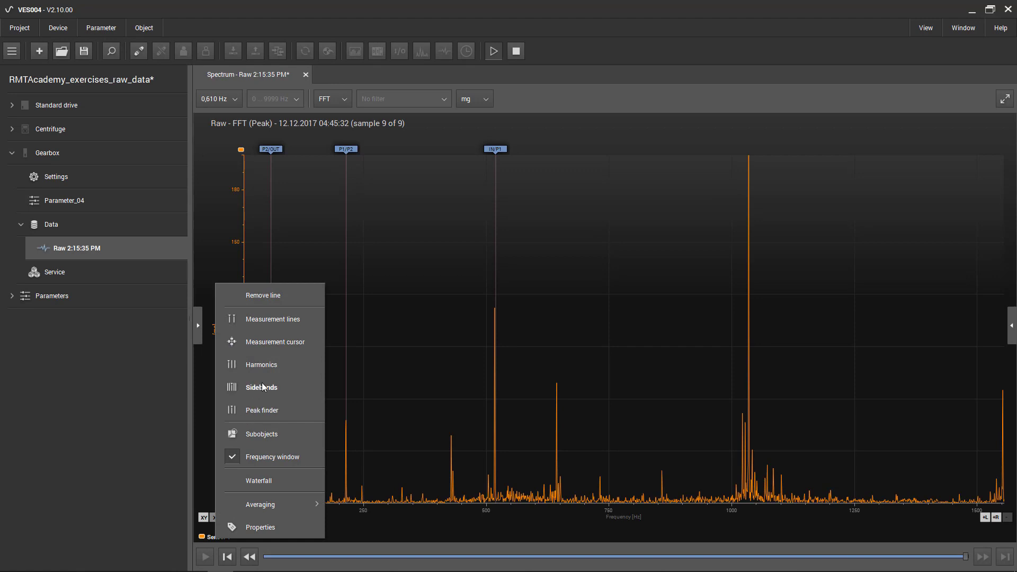
{"action": "left_click", "coordinate": [268, 366]}
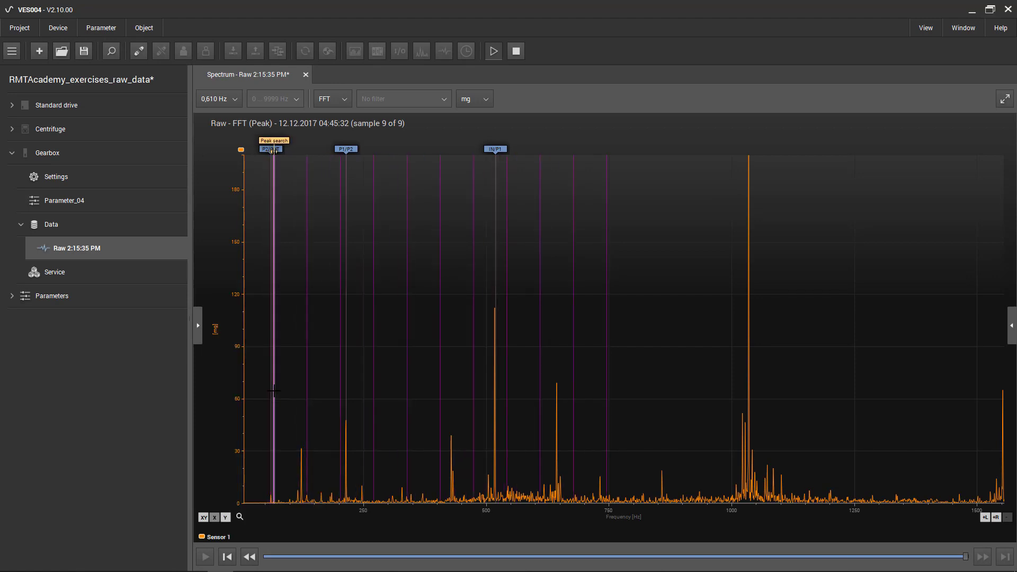
{"action": "left_click", "coordinate": [271, 393]}
{"action": "mouse_move", "coordinate": [270, 421]}
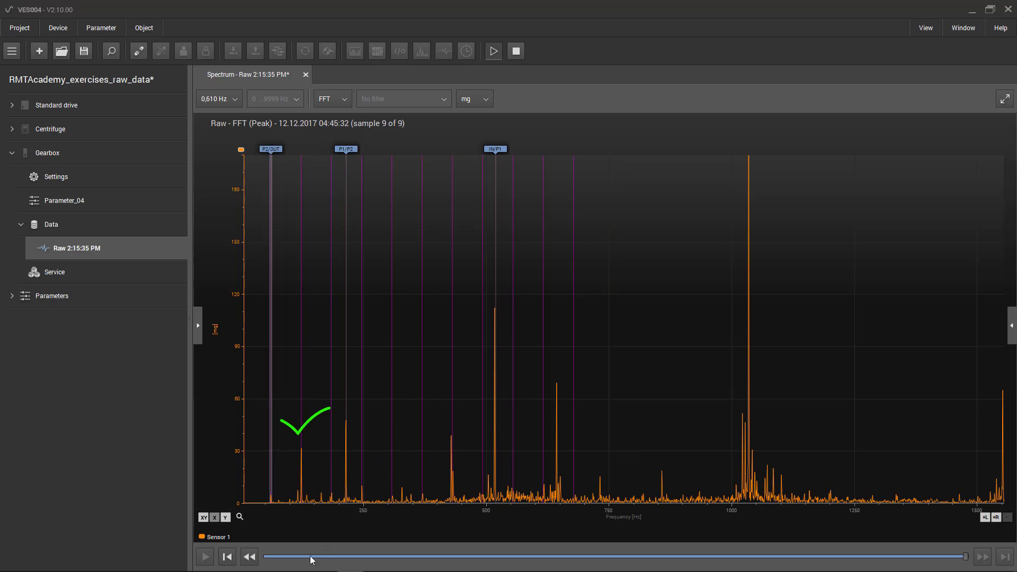
{"action": "right_click", "coordinate": [225, 537]}
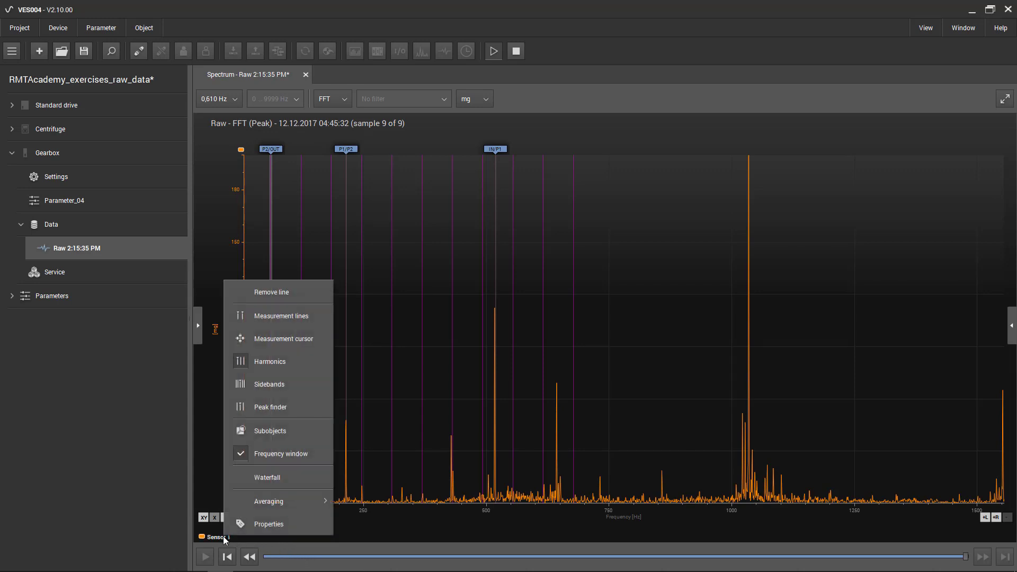
{"action": "left_click", "coordinate": [259, 373]}
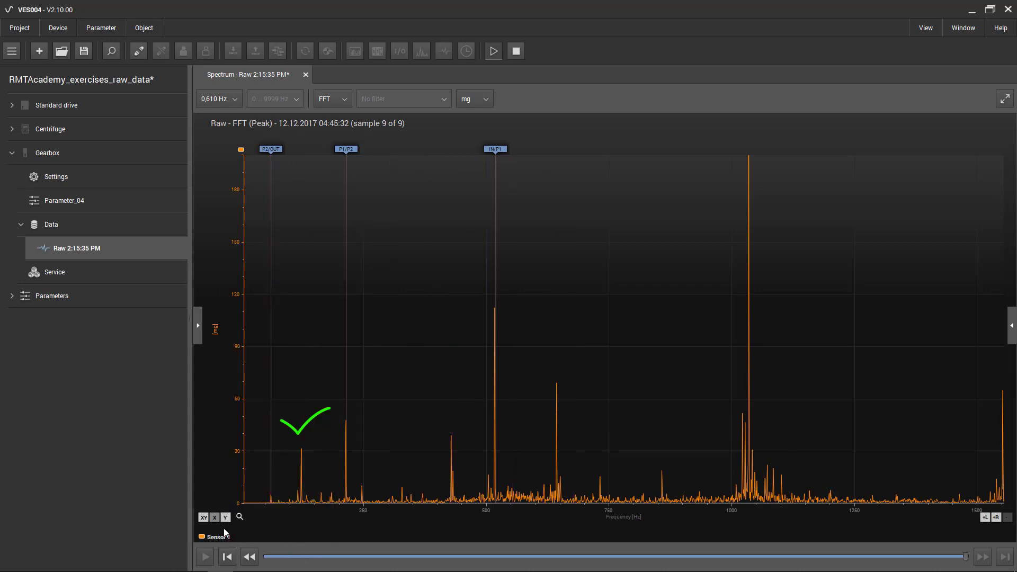
Place harmonics on the P1/P2 peak, then re-anchor them on the 517.578 Hz IN/P1 peak.
{"action": "right_click", "coordinate": [221, 537]}
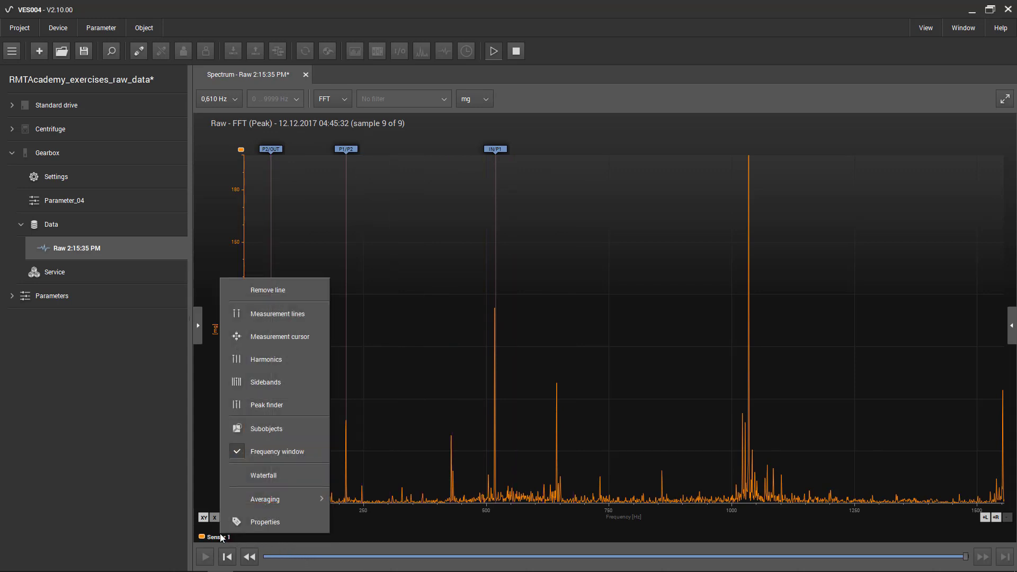
{"action": "left_click", "coordinate": [247, 357]}
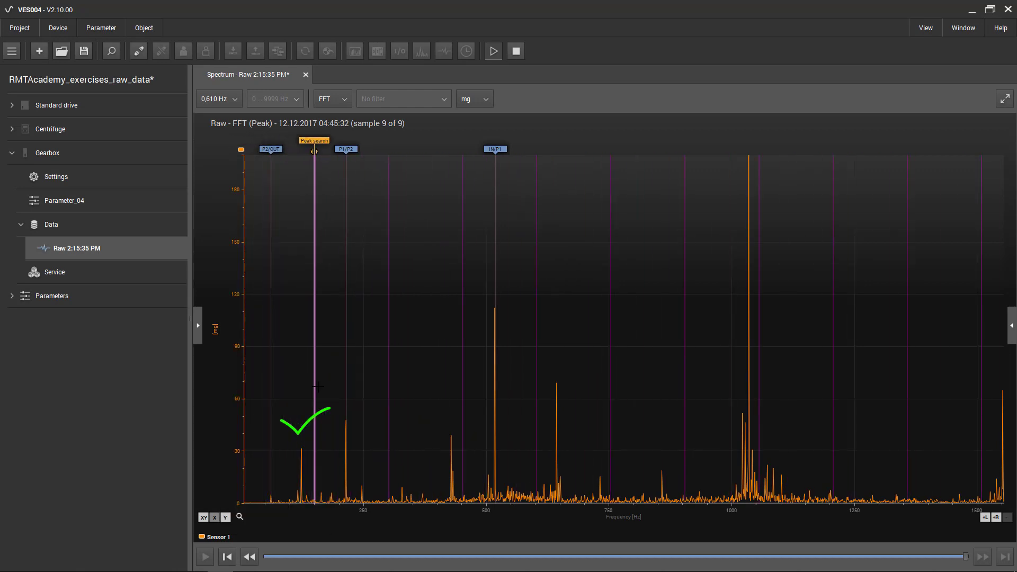
{"action": "left_click", "coordinate": [346, 401]}
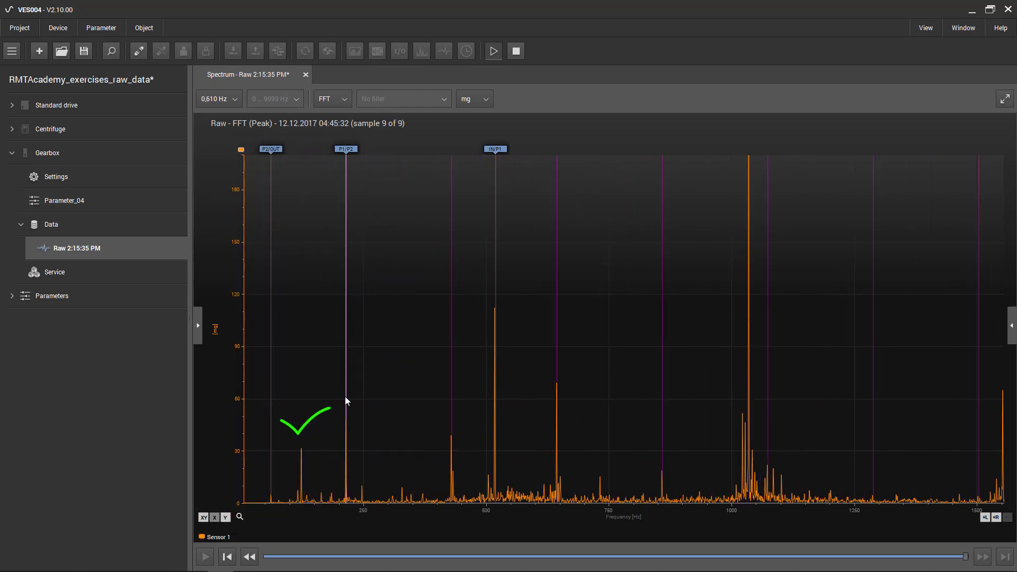
{"action": "right_click", "coordinate": [220, 540]}
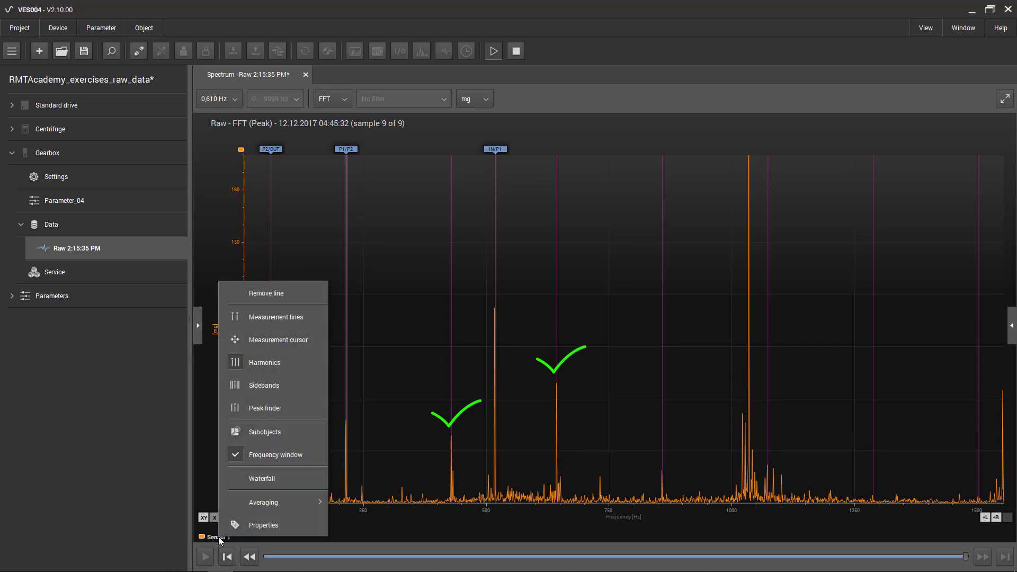
{"action": "left_click", "coordinate": [274, 365]}
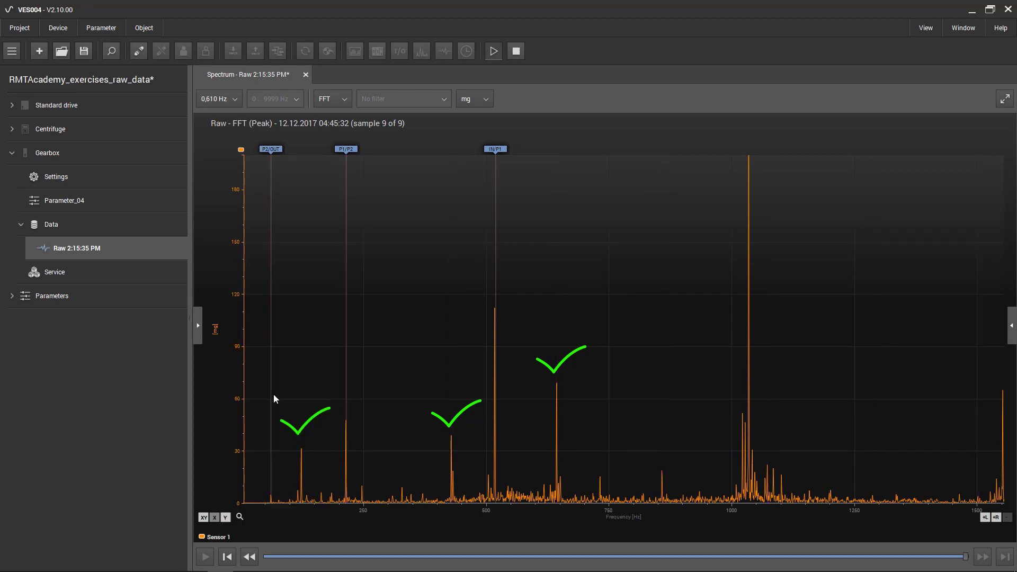
{"action": "right_click", "coordinate": [224, 536]}
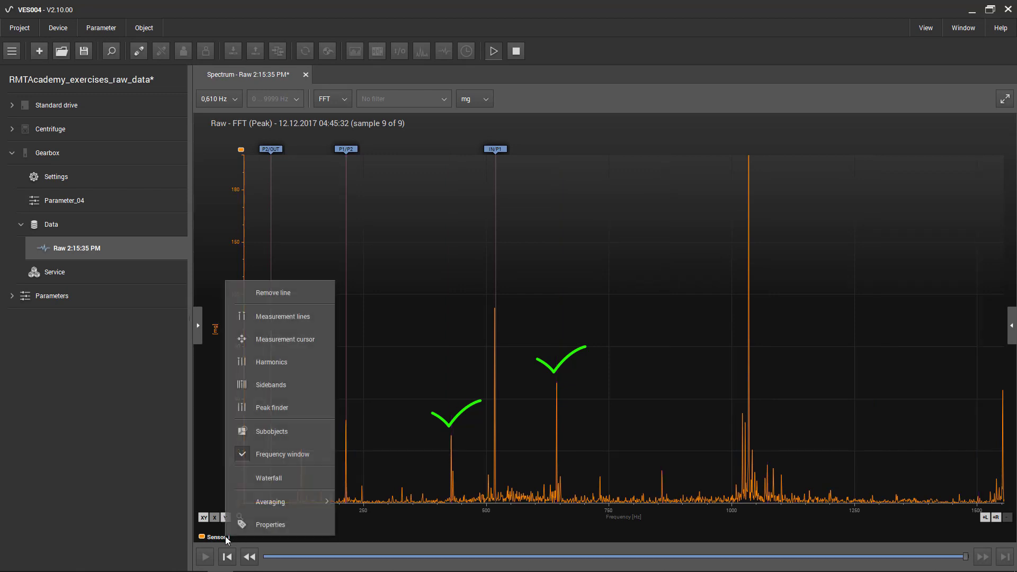
{"action": "left_click", "coordinate": [255, 359]}
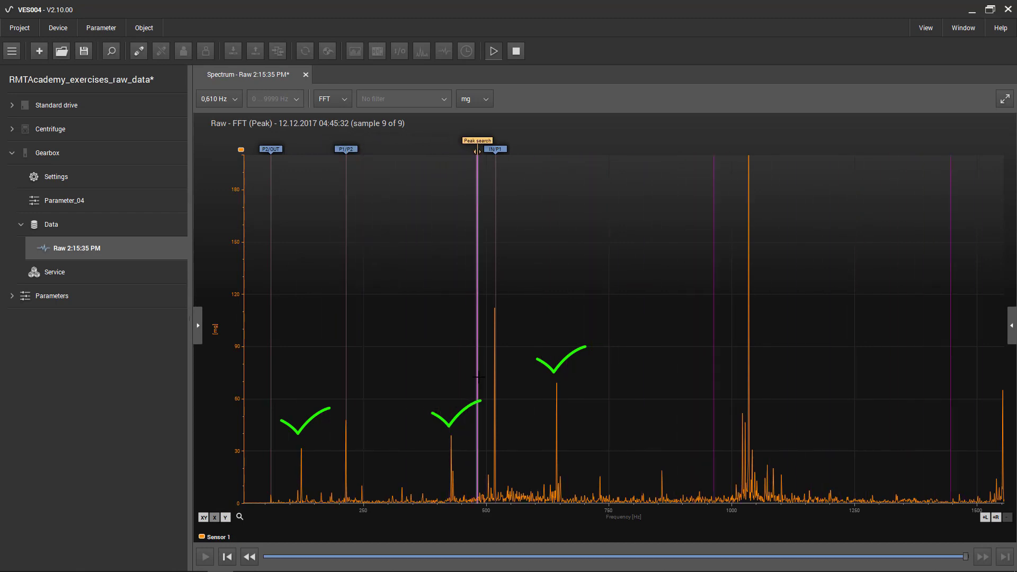
{"action": "left_click", "coordinate": [495, 369]}
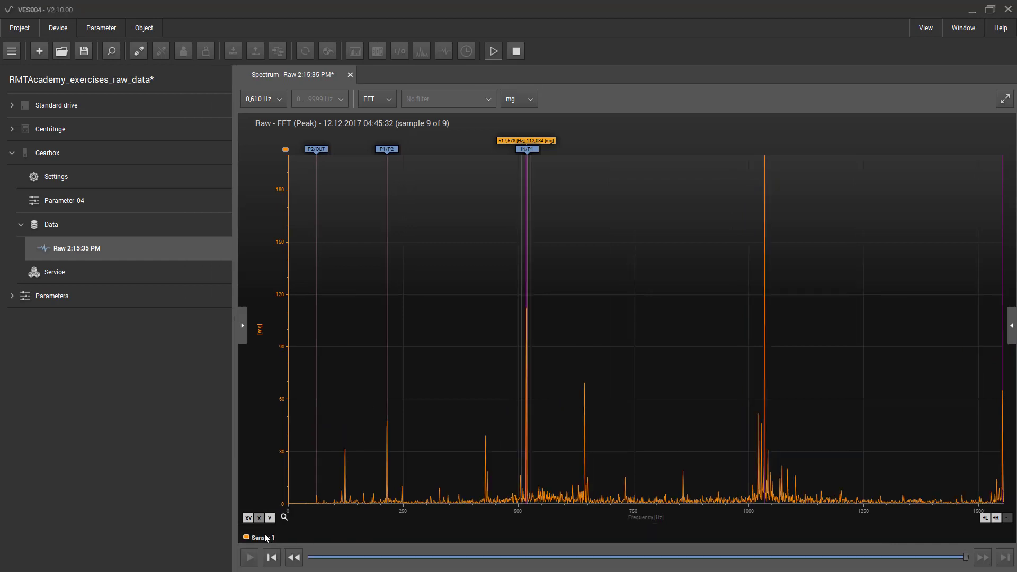
Remove the harmonic lines and zoom the spectrum to about 1000–1080 Hz around the main peak.
{"action": "right_click", "coordinate": [264, 491]}
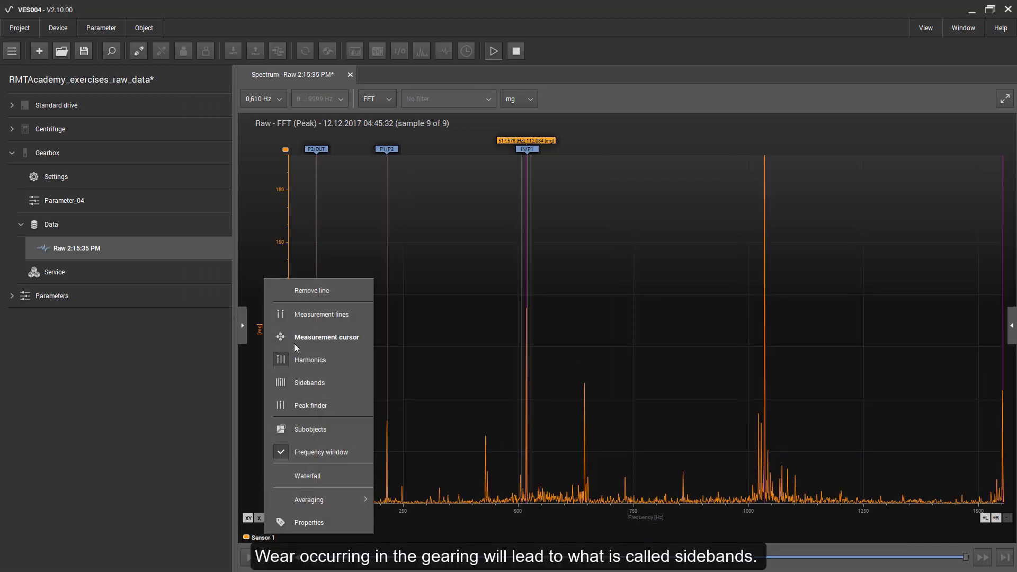
{"action": "left_click", "coordinate": [288, 354]}
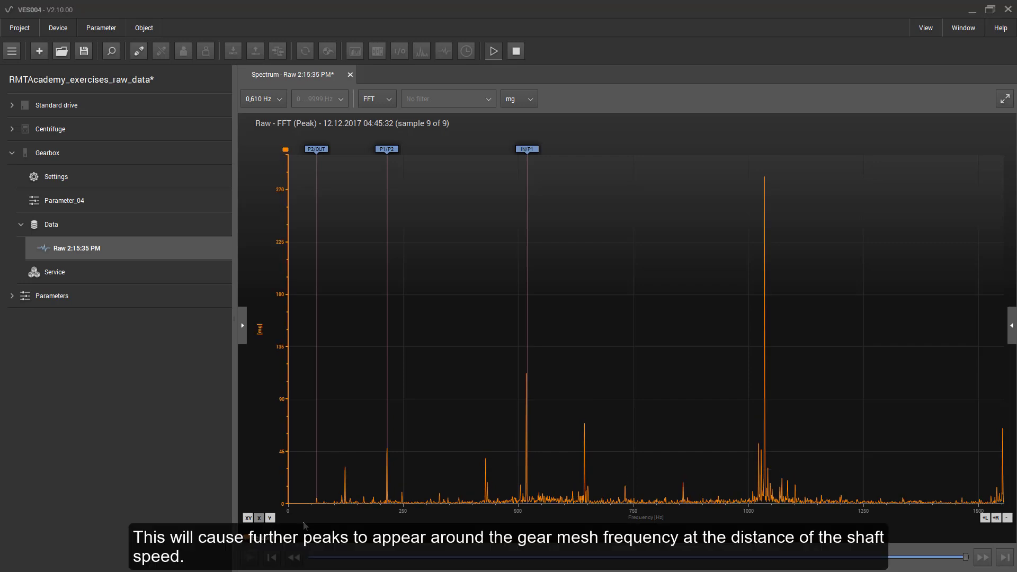
{"action": "left_click_drag", "start_coordinate": [712, 479], "coordinate": [859, 470]}
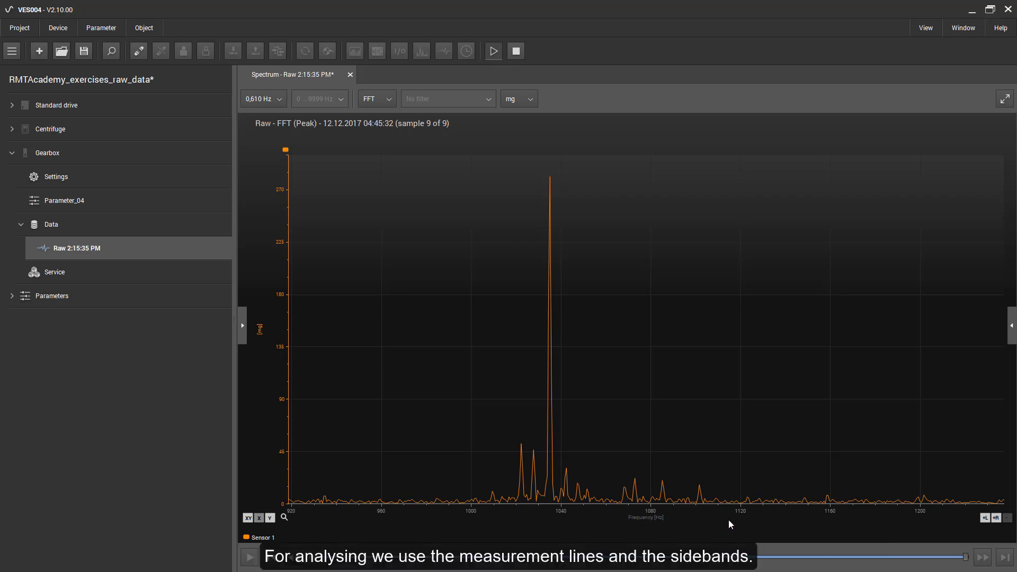
{"action": "scroll", "coordinate": [768, 527], "scroll_direction": "down", "scroll_amount": 1}
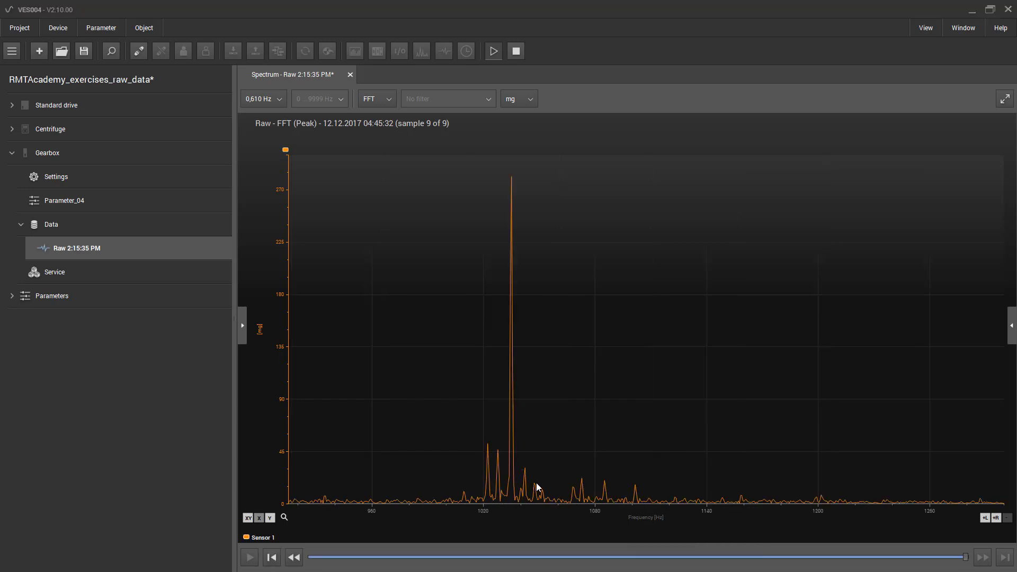
{"action": "left_click_drag", "start_coordinate": [446, 412], "coordinate": [599, 429]}
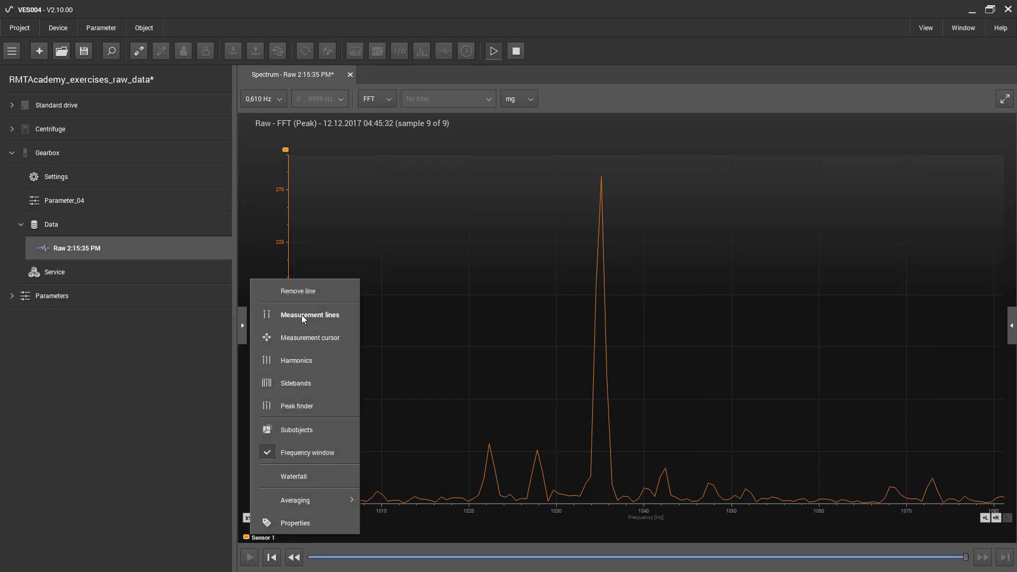
Set measurement lines on the 1035,16 Hz mesh peak and 1022,34 Hz sideband, 12,82 Hz apart.
{"action": "left_click", "coordinate": [303, 317]}
{"action": "left_click_drag", "start_coordinate": [619, 141], "coordinate": [544, 151]}
{"action": "left_click_drag", "start_coordinate": [682, 137], "coordinate": [602, 148]}
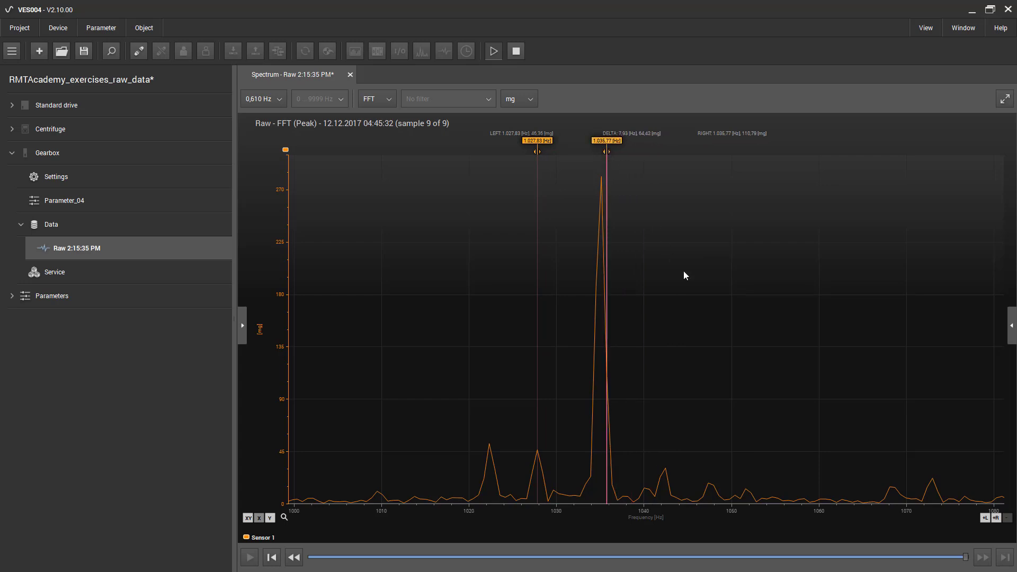
{"action": "key", "text": "Left"}
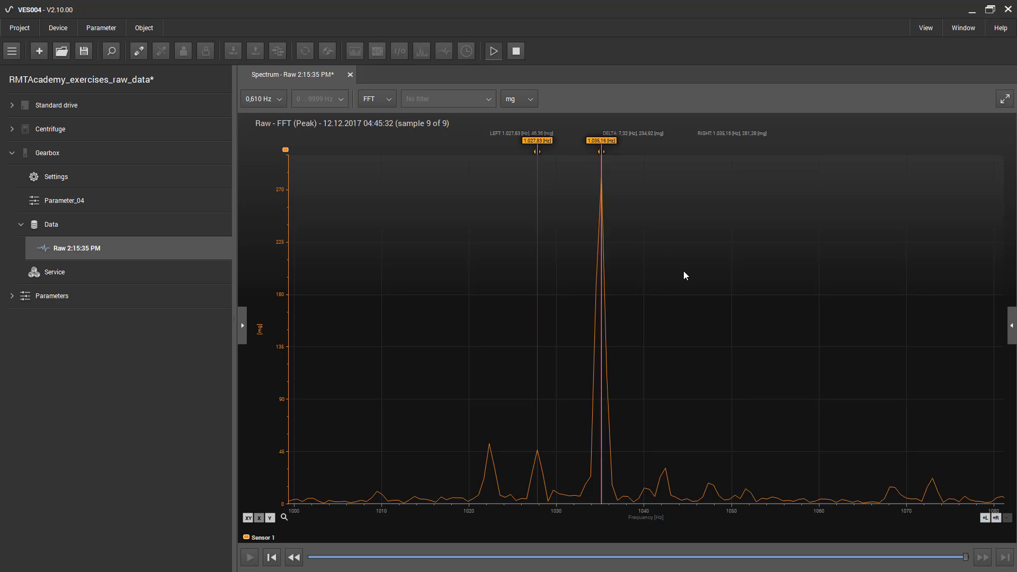
{"action": "key", "text": "Right"}
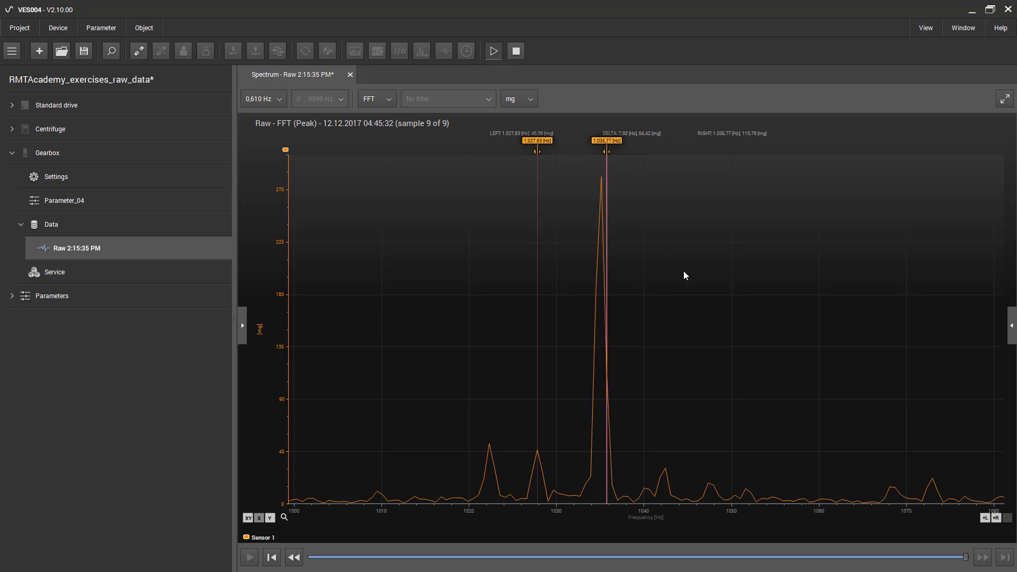
{"action": "key", "text": "Left"}
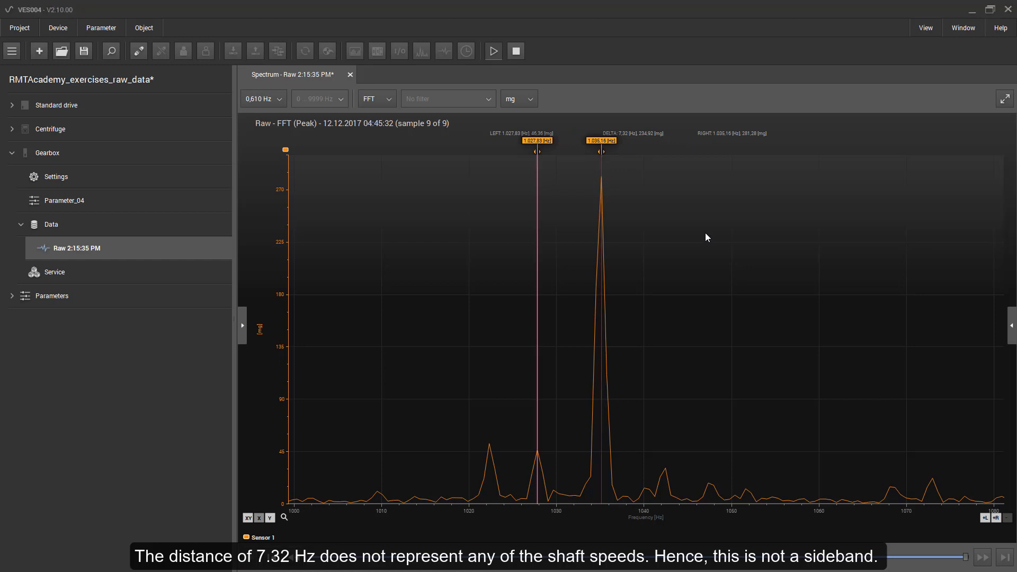
{"action": "left_click_drag", "start_coordinate": [537, 147], "coordinate": [488, 153]}
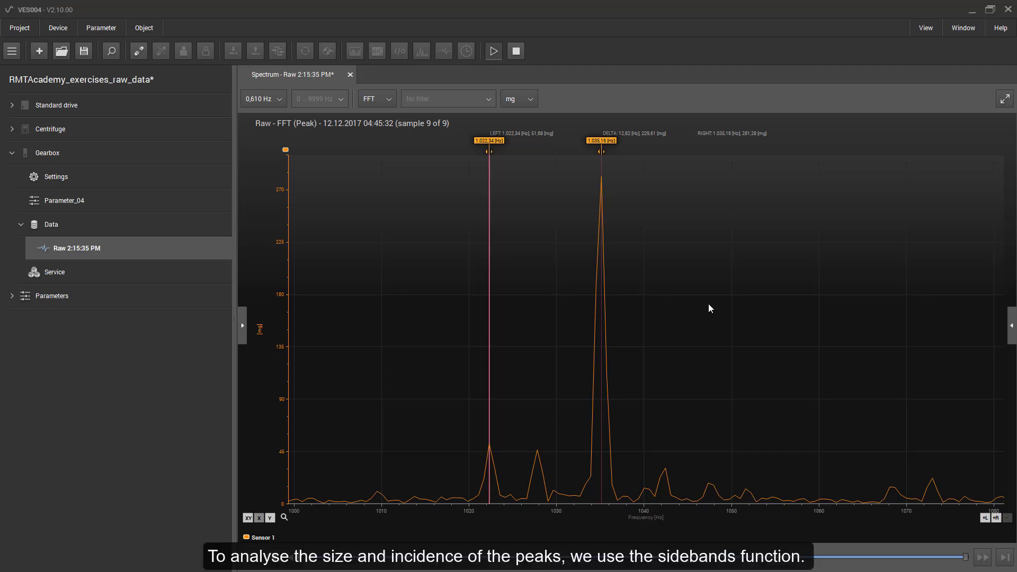
Replace the measurement lines with sidebands centred at 1035,16 Hz, spaced to the 1022 Hz peak.
{"action": "right_click", "coordinate": [247, 536]}
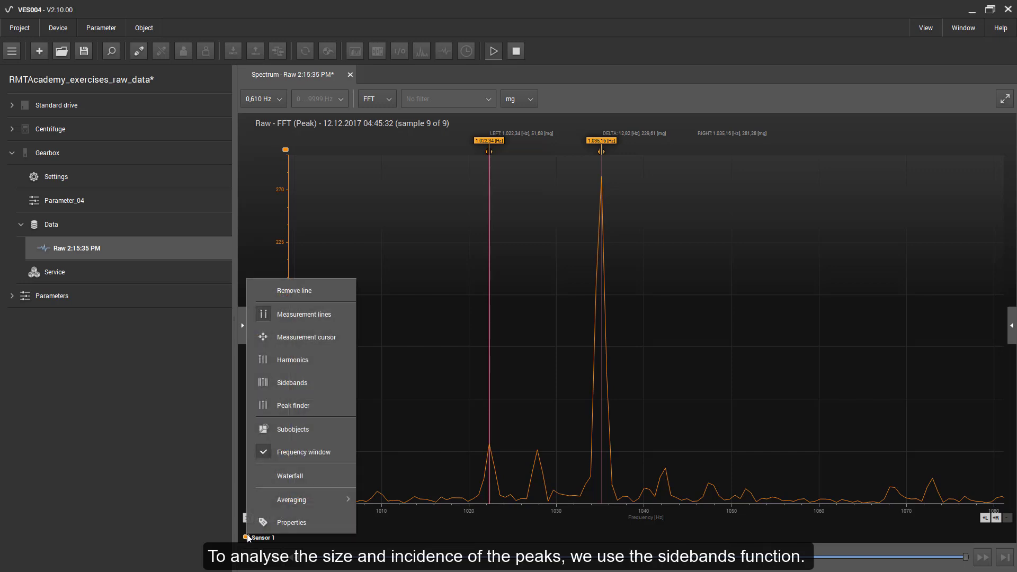
{"action": "left_click", "coordinate": [294, 315]}
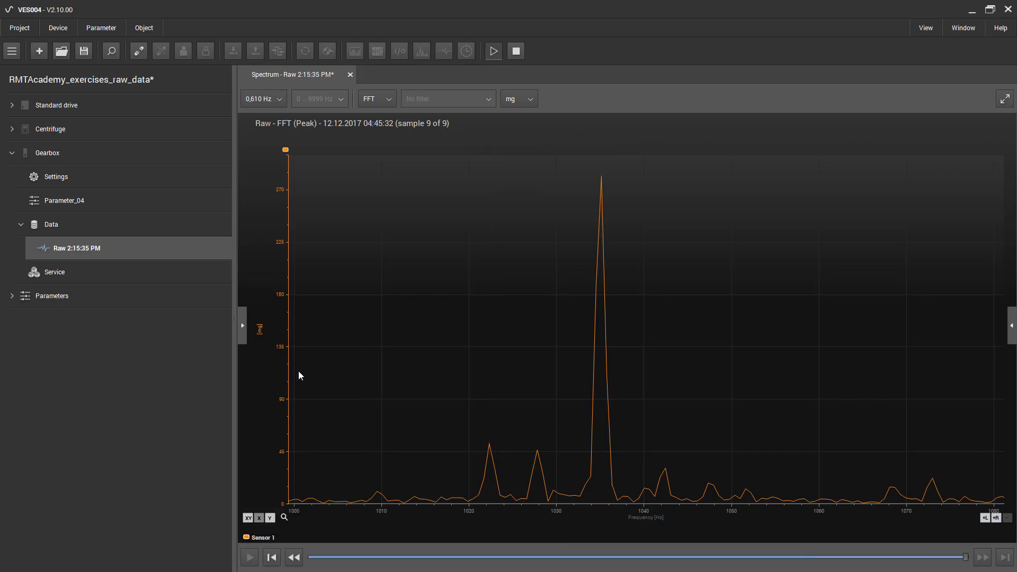
{"action": "right_click", "coordinate": [257, 538]}
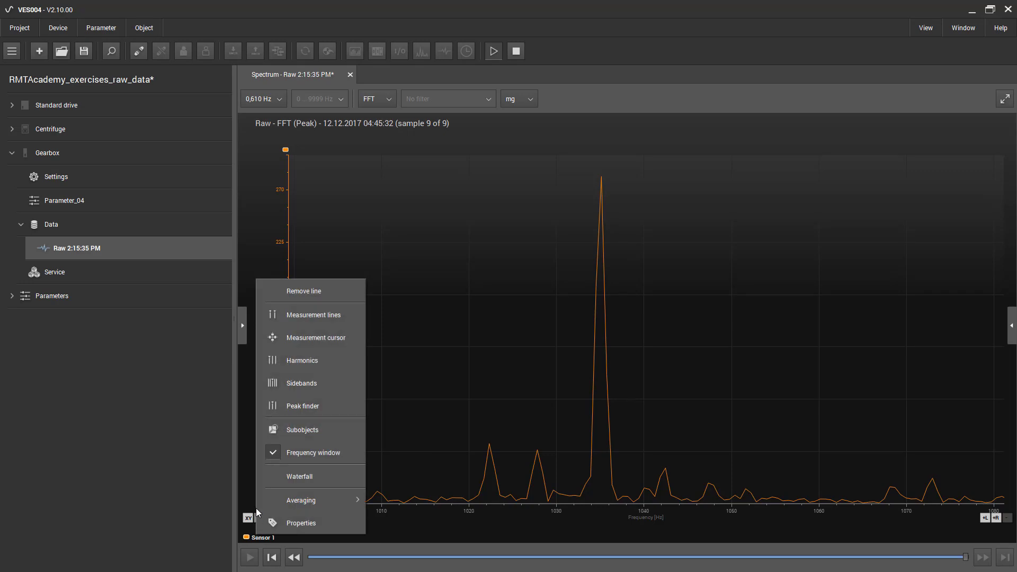
{"action": "left_click", "coordinate": [293, 377]}
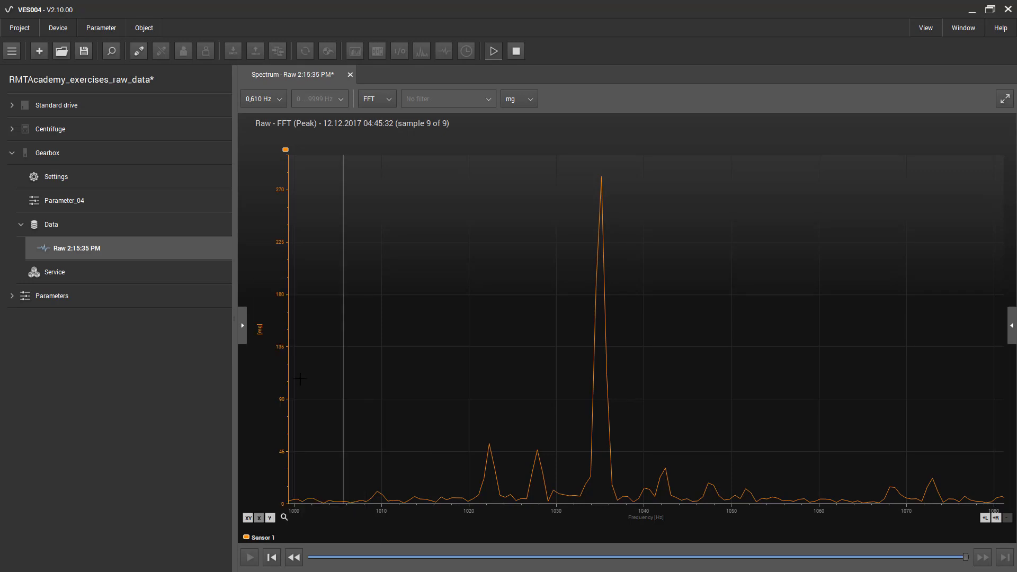
{"action": "left_click", "coordinate": [599, 390]}
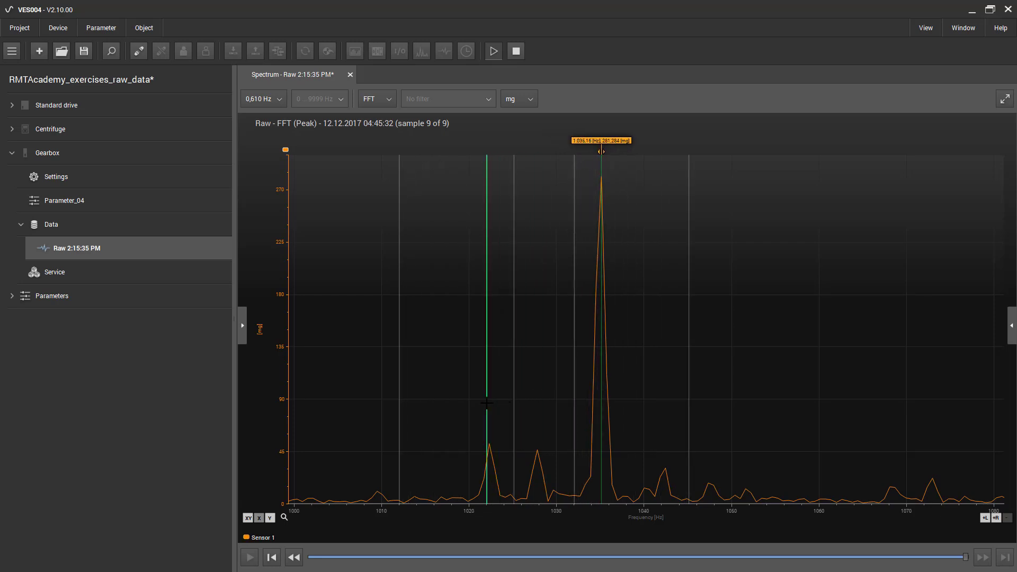
{"action": "left_click", "coordinate": [488, 405]}
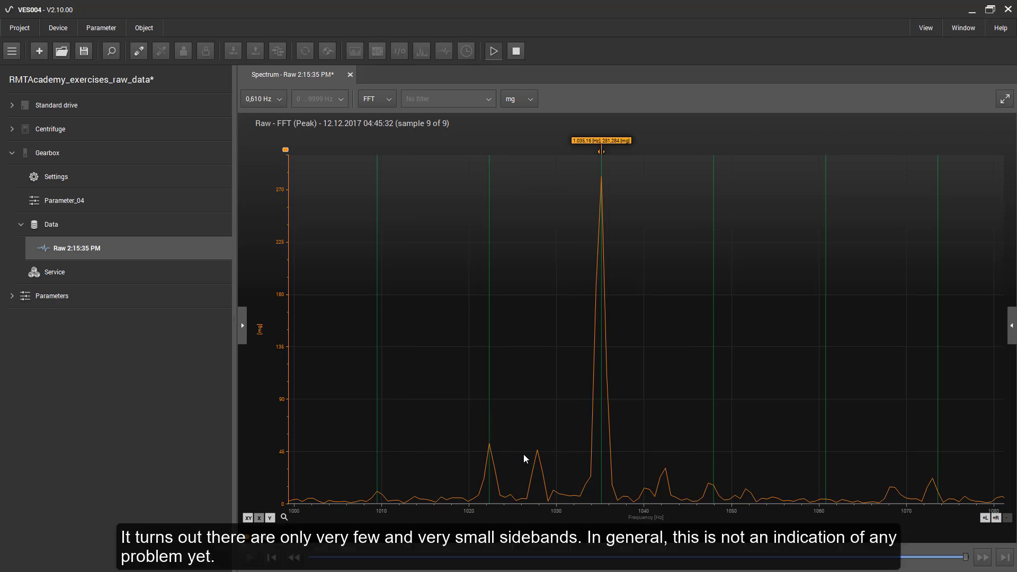